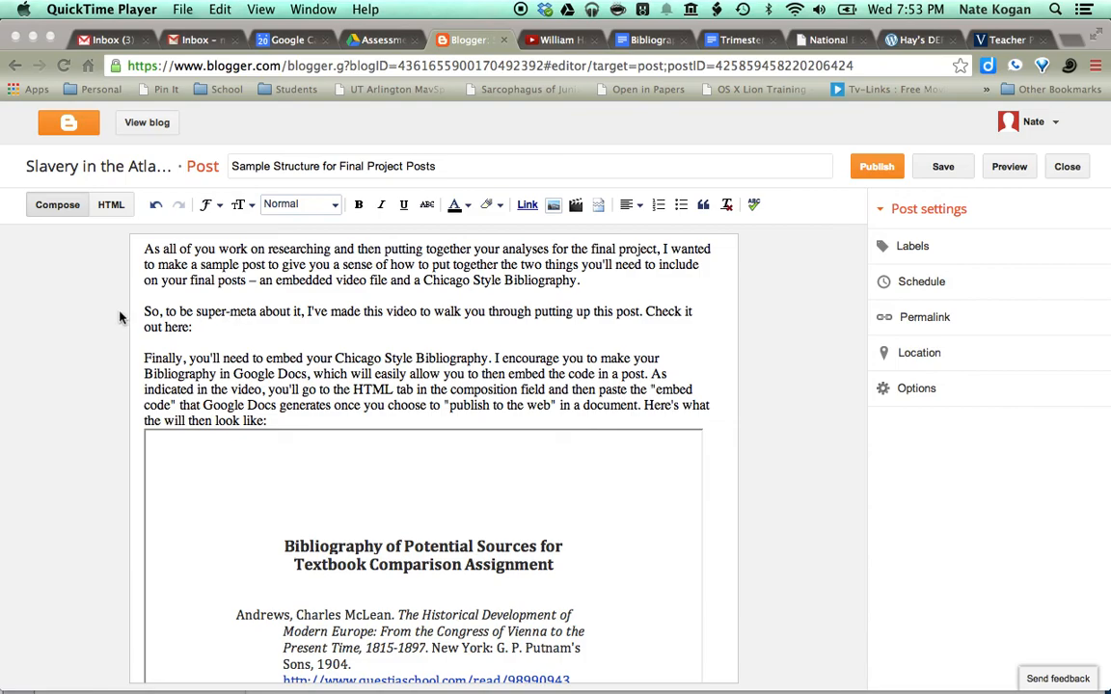
Step: Look over the draft post's text and its embedded bibliography
scroll(228, 269, down, 3)
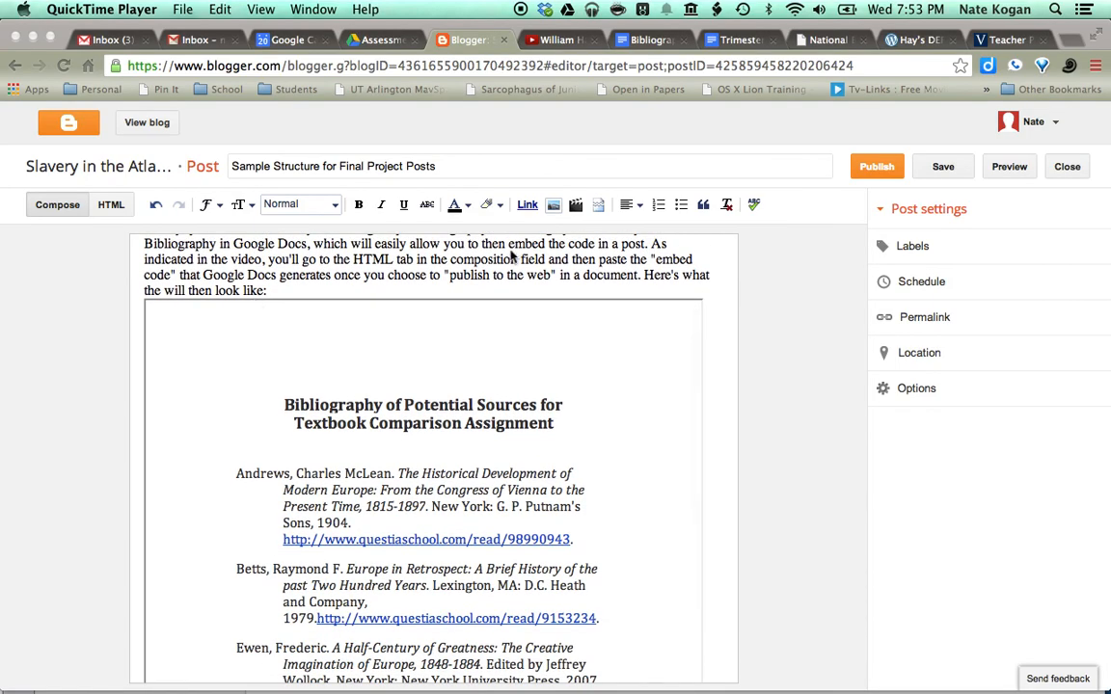
scroll(657, 278, up, 3)
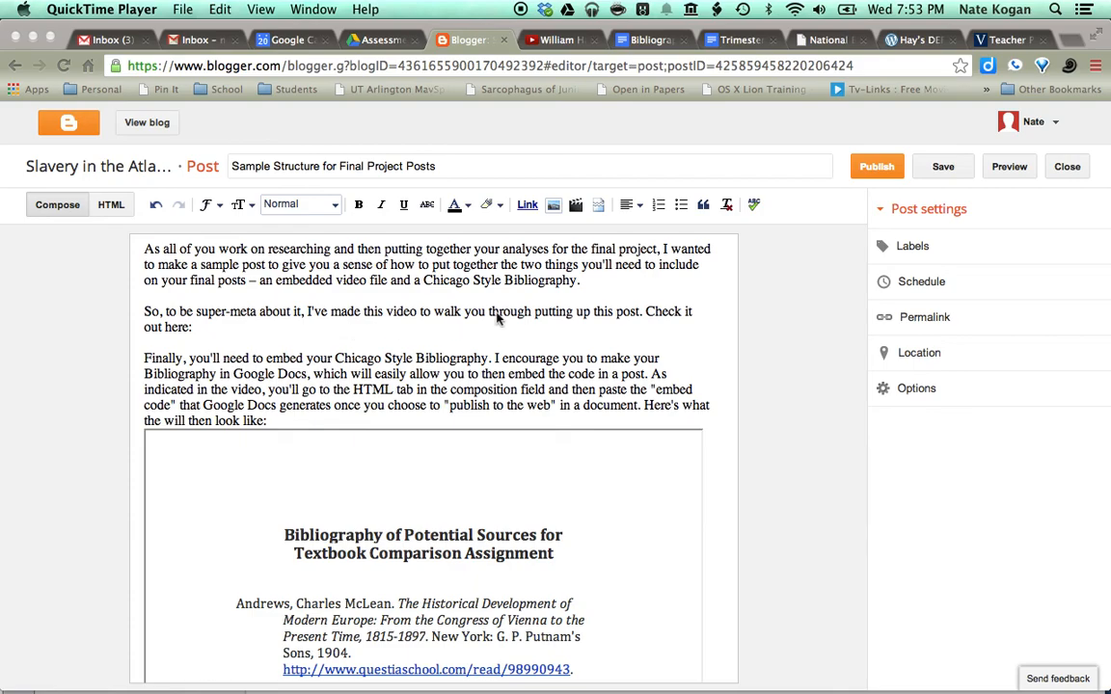
scroll(659, 342, down, 1)
scroll(673, 331, down, 3)
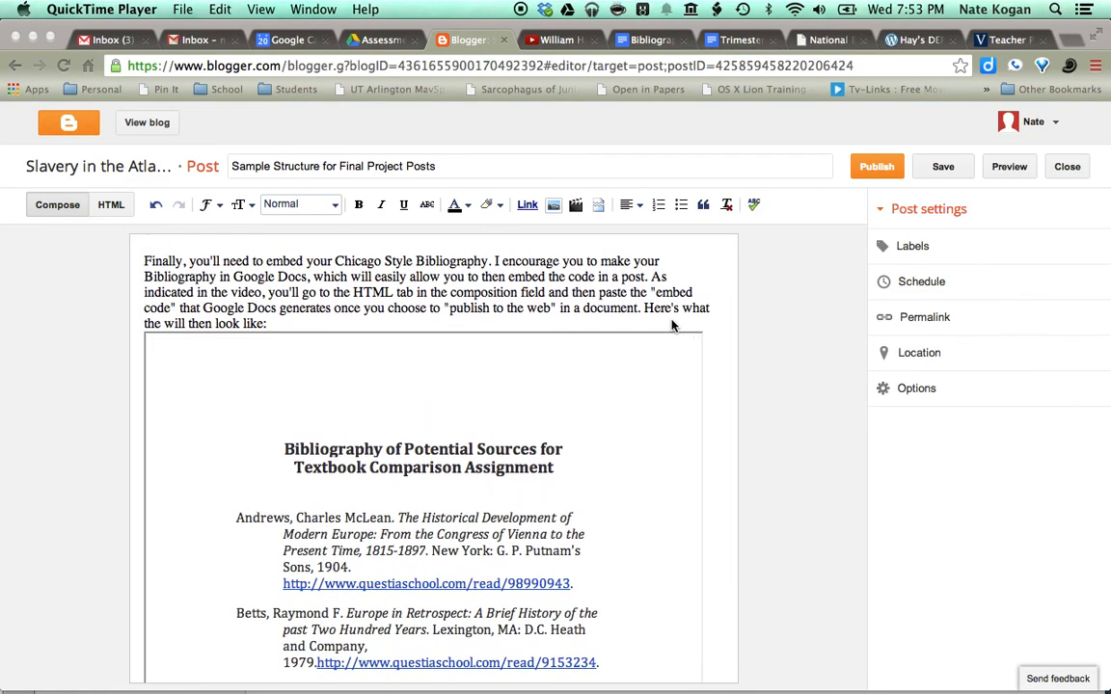
scroll(577, 304, up, 1)
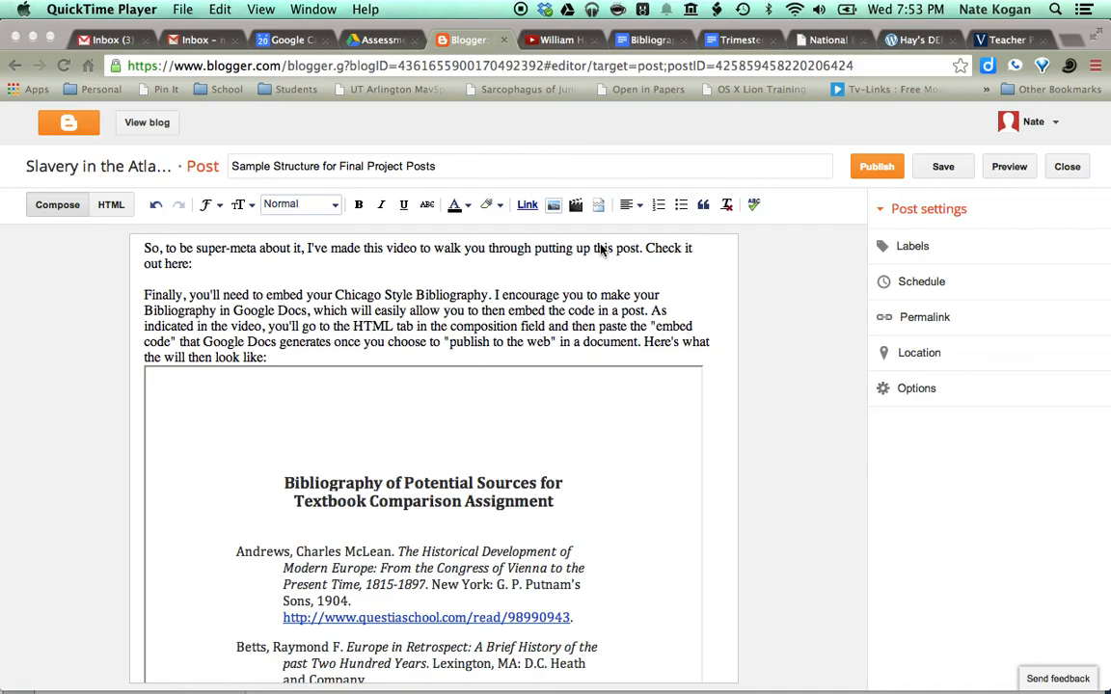
Step: Switch to the bibliography document in Google Docs, look through it, and open its web publishing settings
click(641, 40)
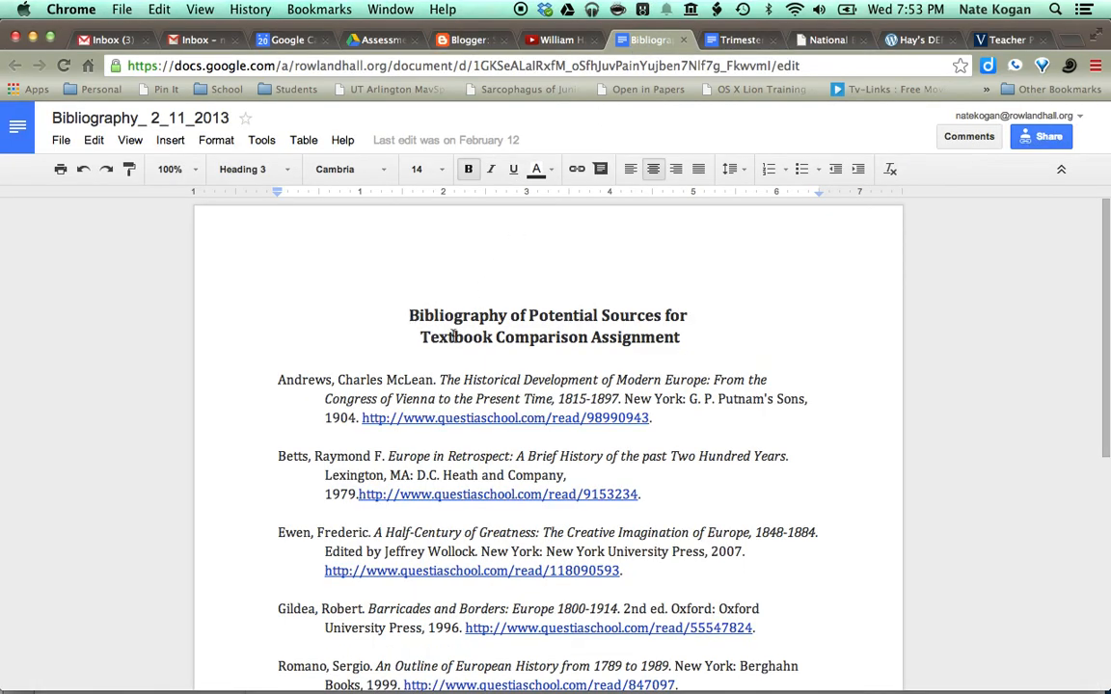
scroll(452, 336, down, 3)
scroll(452, 335, down, 4)
scroll(452, 335, up, 6)
click(62, 142)
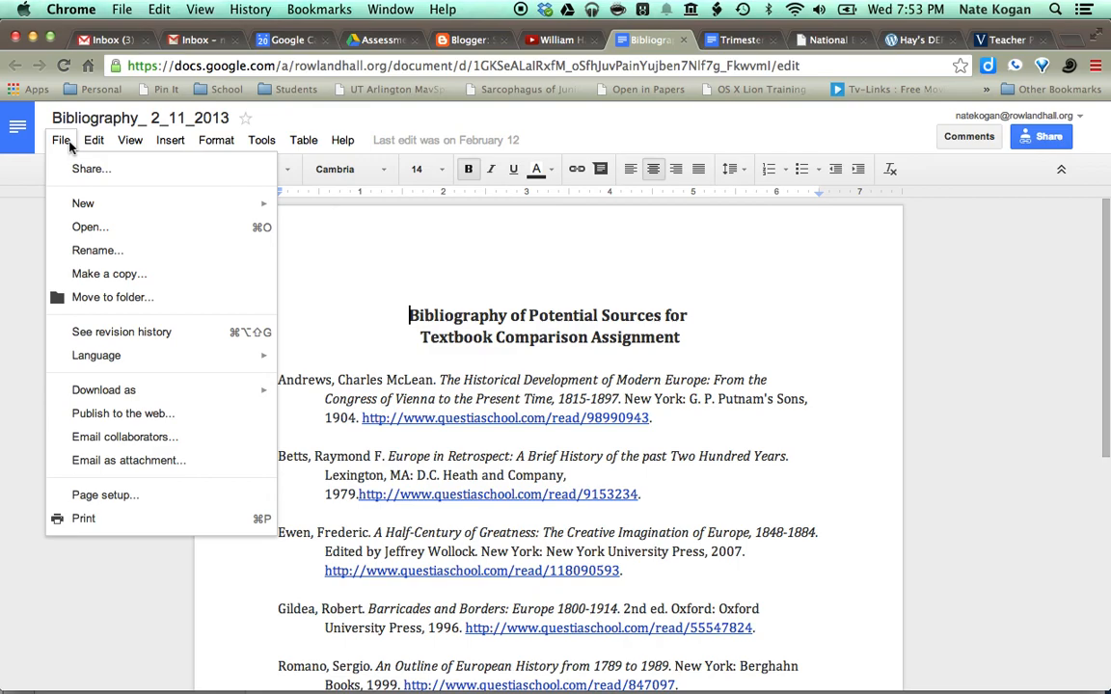
click(145, 414)
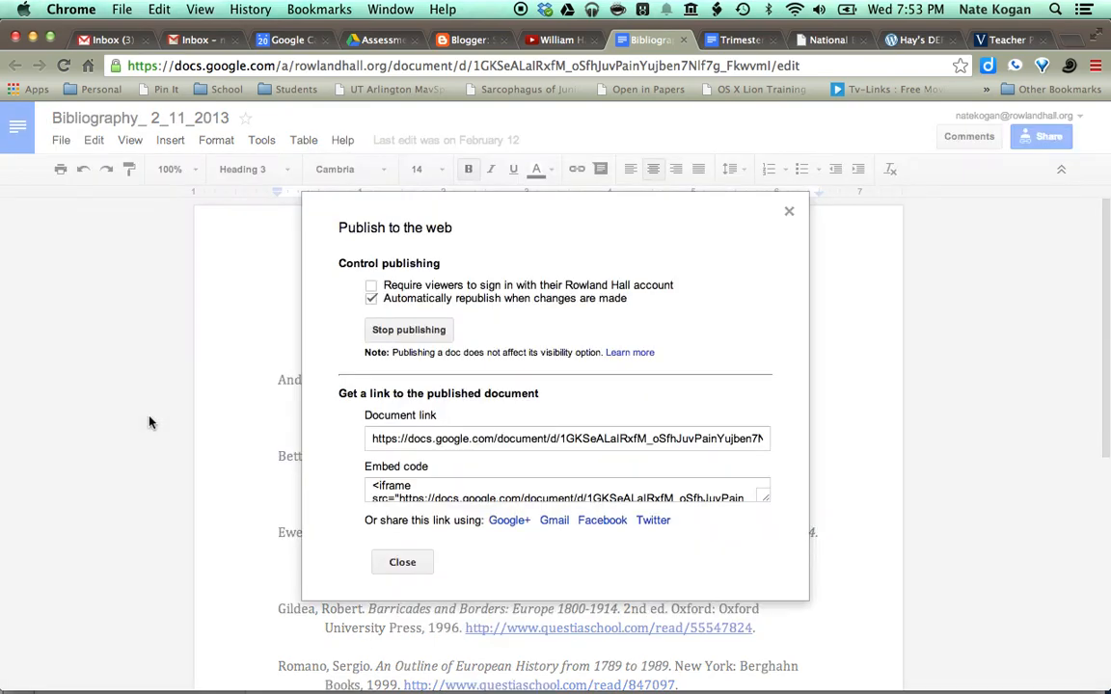
Step: Stop publishing the bibliography document to the web and start publishing it again
click(434, 330)
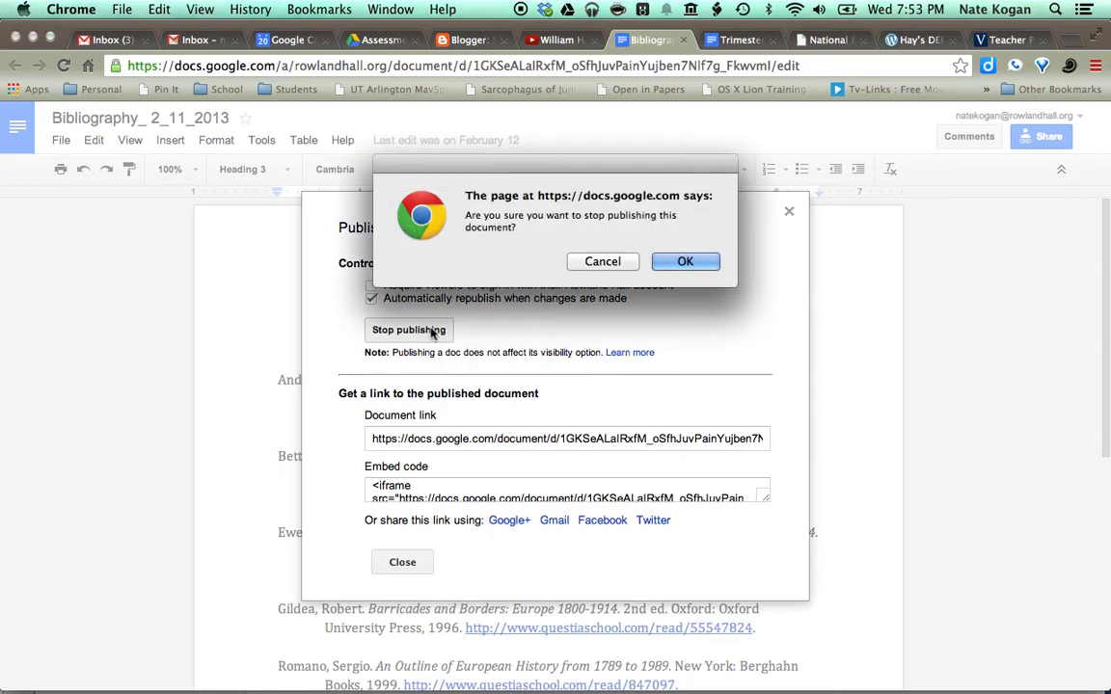
key(Return)
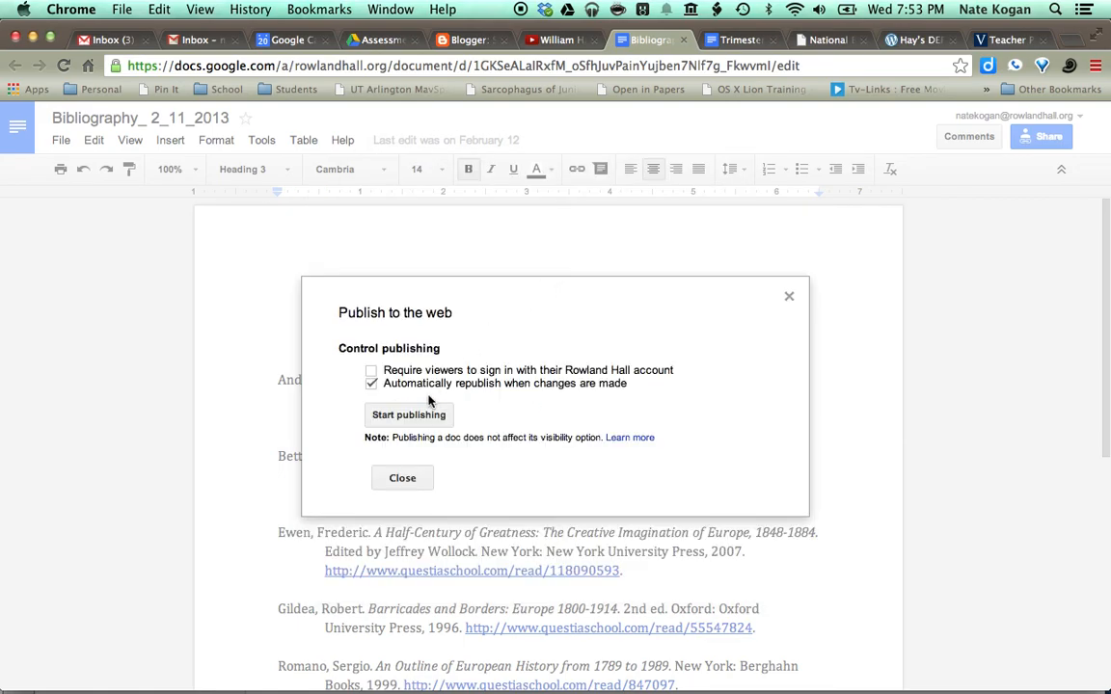
click(409, 414)
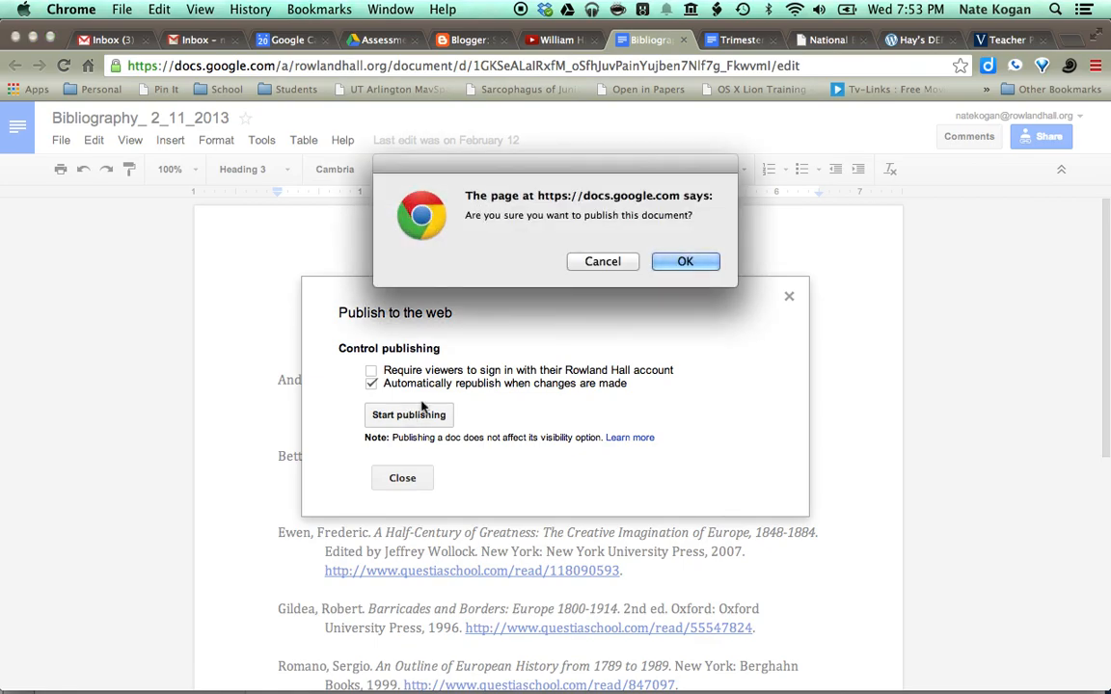
click(675, 260)
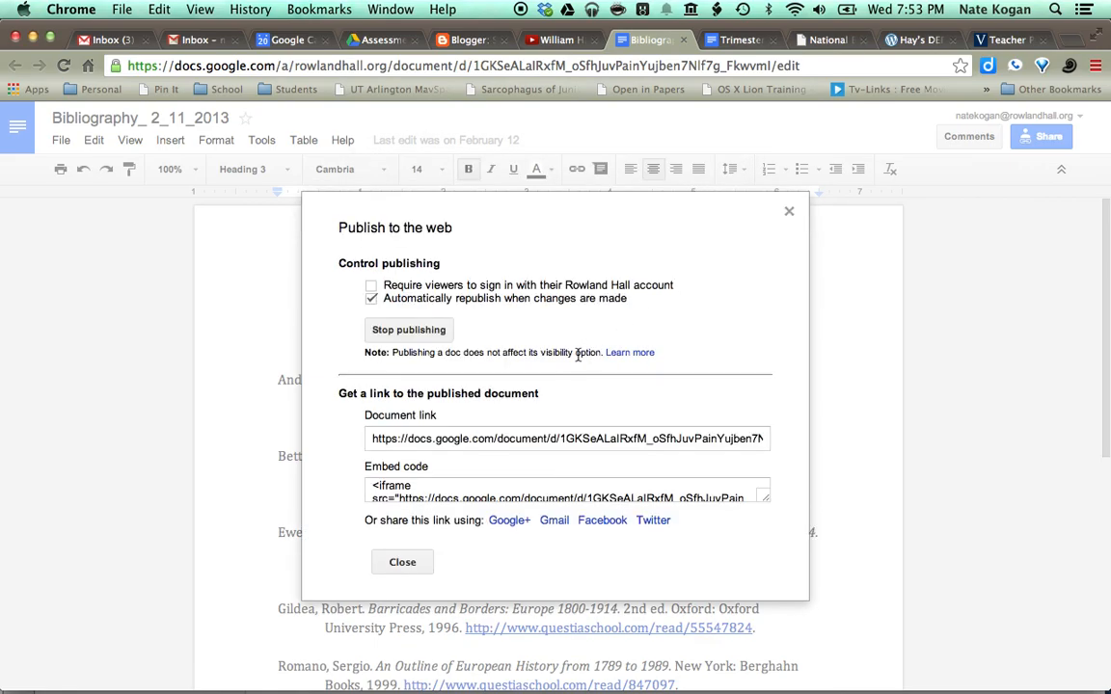
Step: Copy the document's embed code and paste it over the existing bibliography iframe in the Blogger post's HTML
click(450, 492)
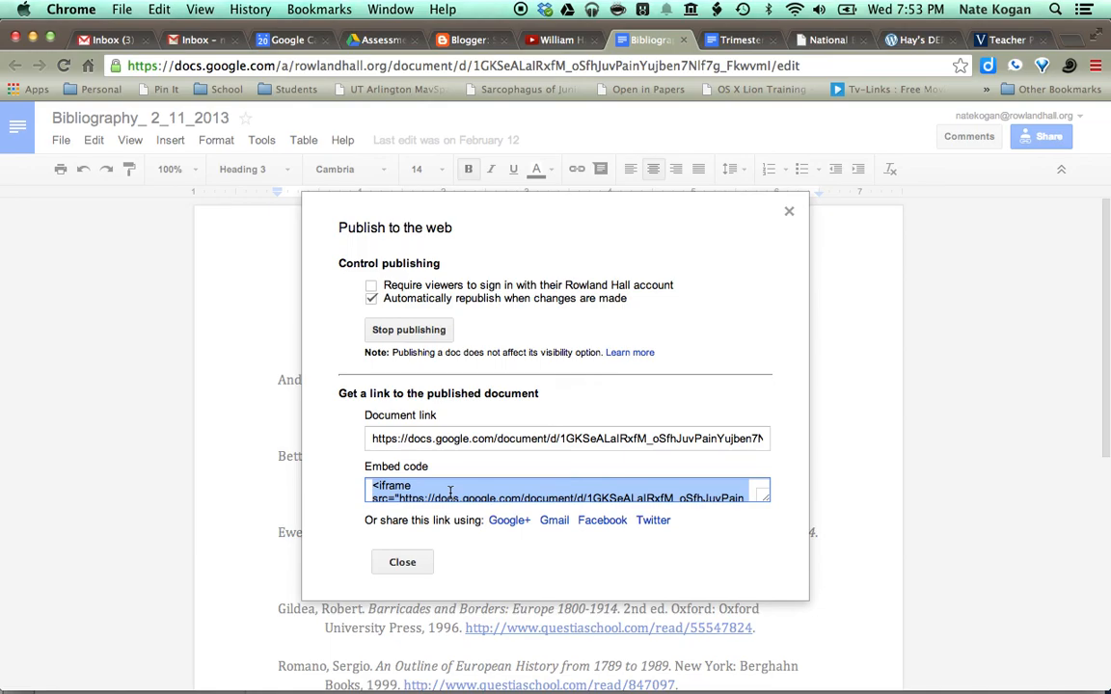
click(397, 562)
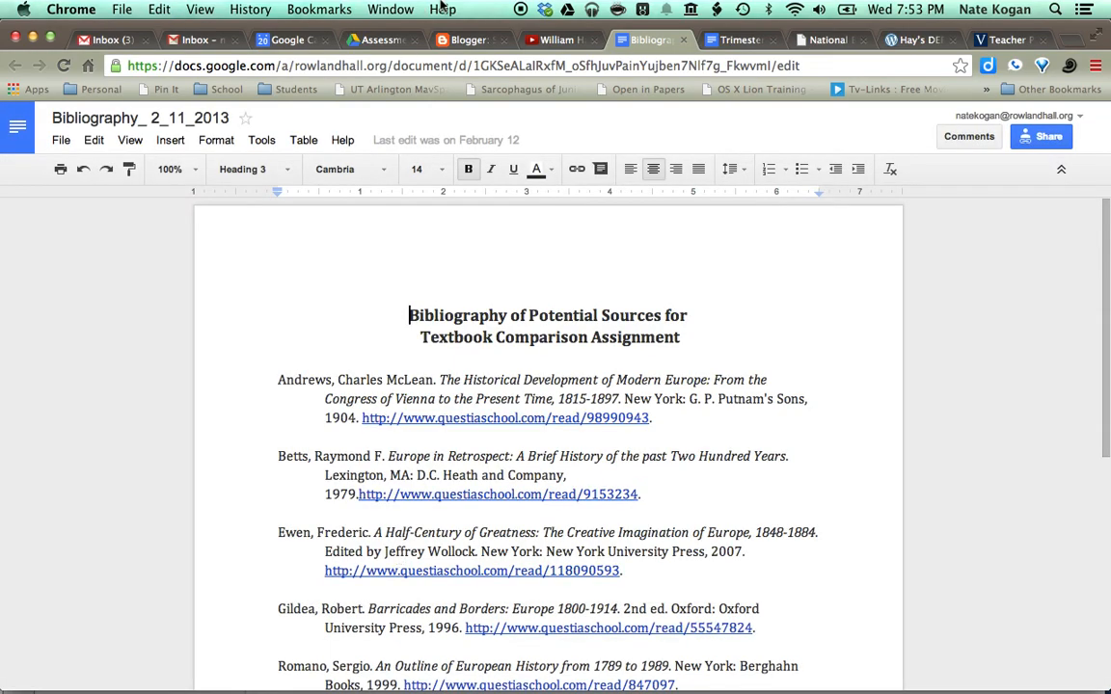
click(467, 39)
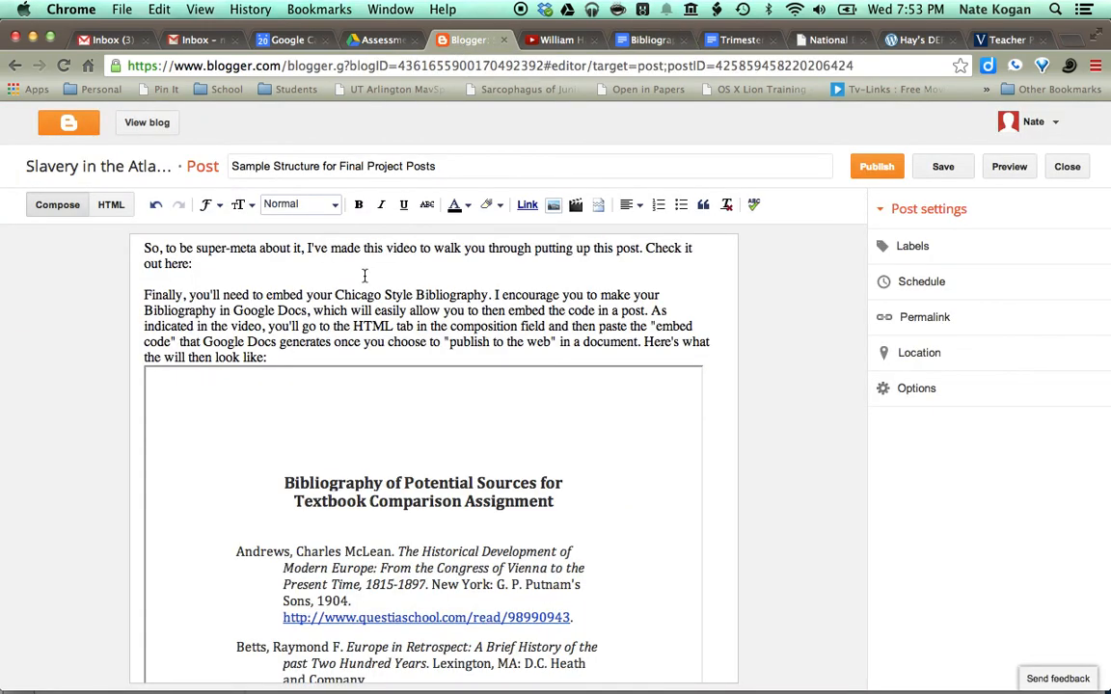
scroll(367, 279, down, 1)
scroll(366, 279, up, 3)
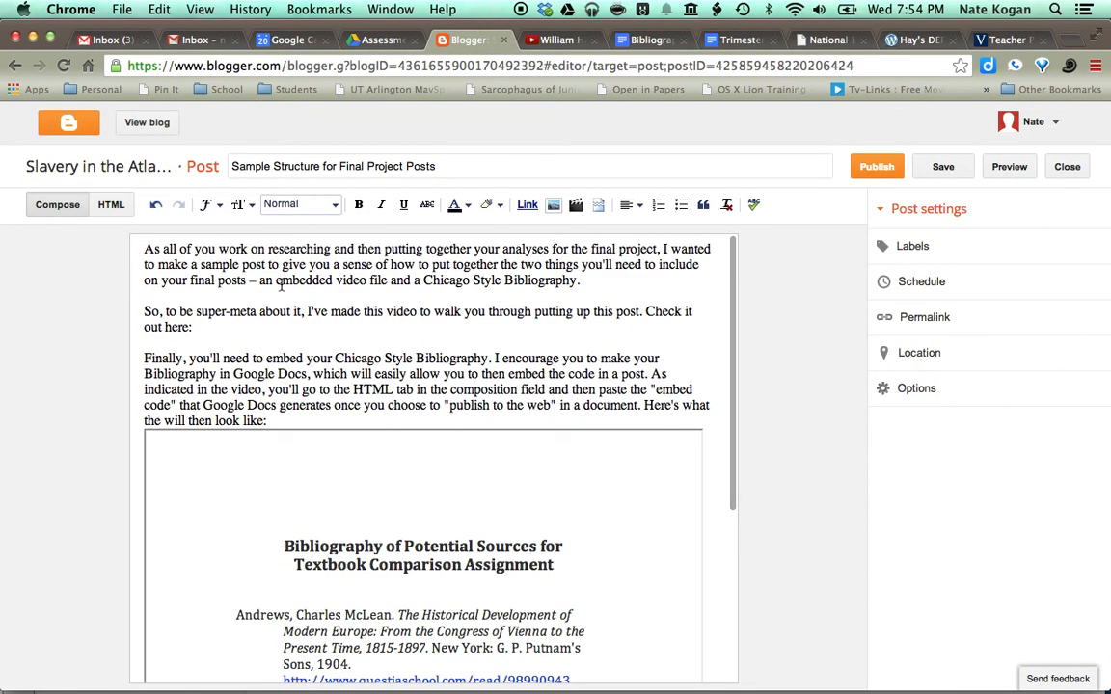
click(111, 205)
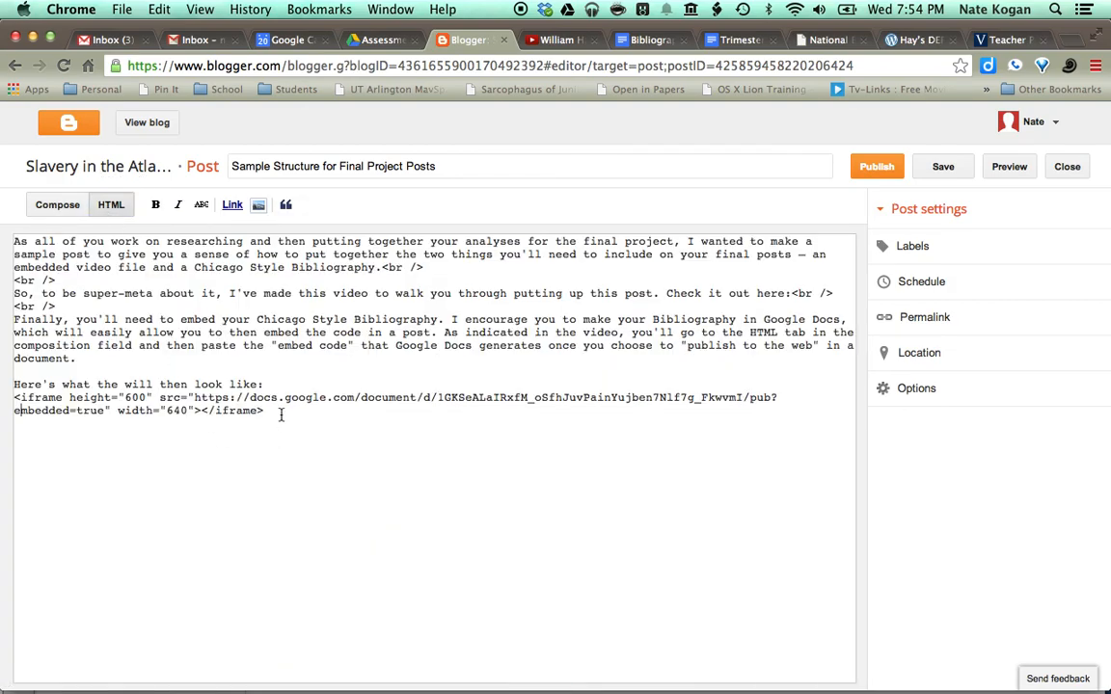
drag(281, 413, 2, 403)
text(<iframe src="https://docs.google.com/document/d/1GKSeALaIRxfM_oSfhJuvPainYujben7Nlf7g_FkwvmI/pub?embedded=true"></iframe>)
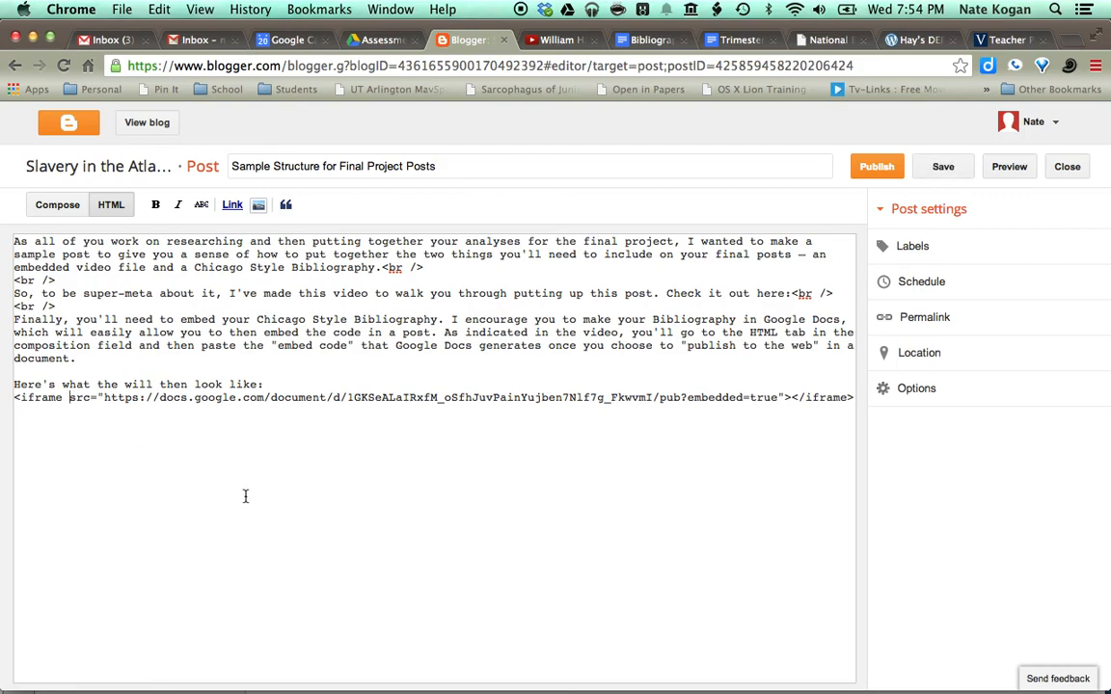
Step: Add width=640 and height=600 to the bibliography iframe, and check the embedded document in the composed post and its HTML
text(width=640 height=)
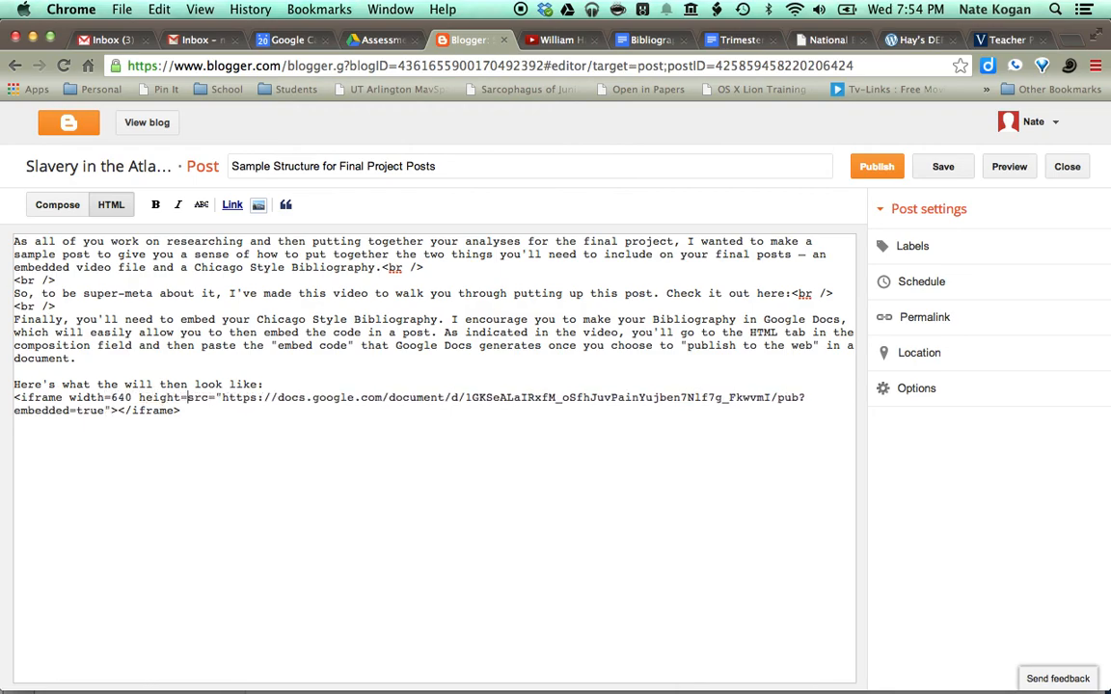
text(600)
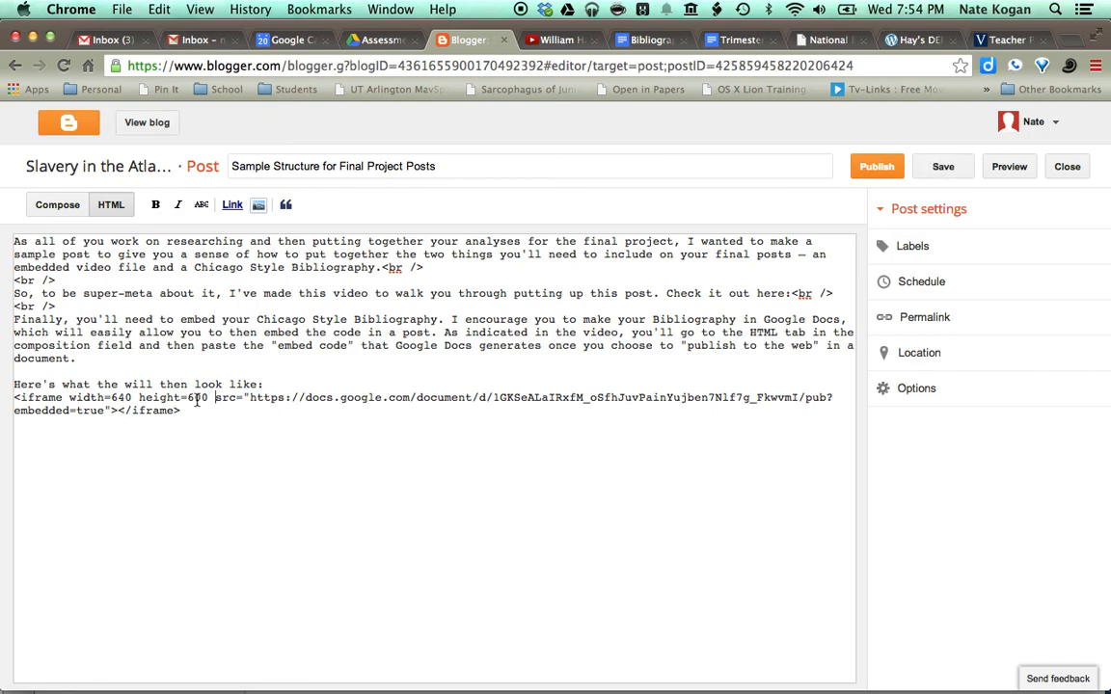
click(57, 204)
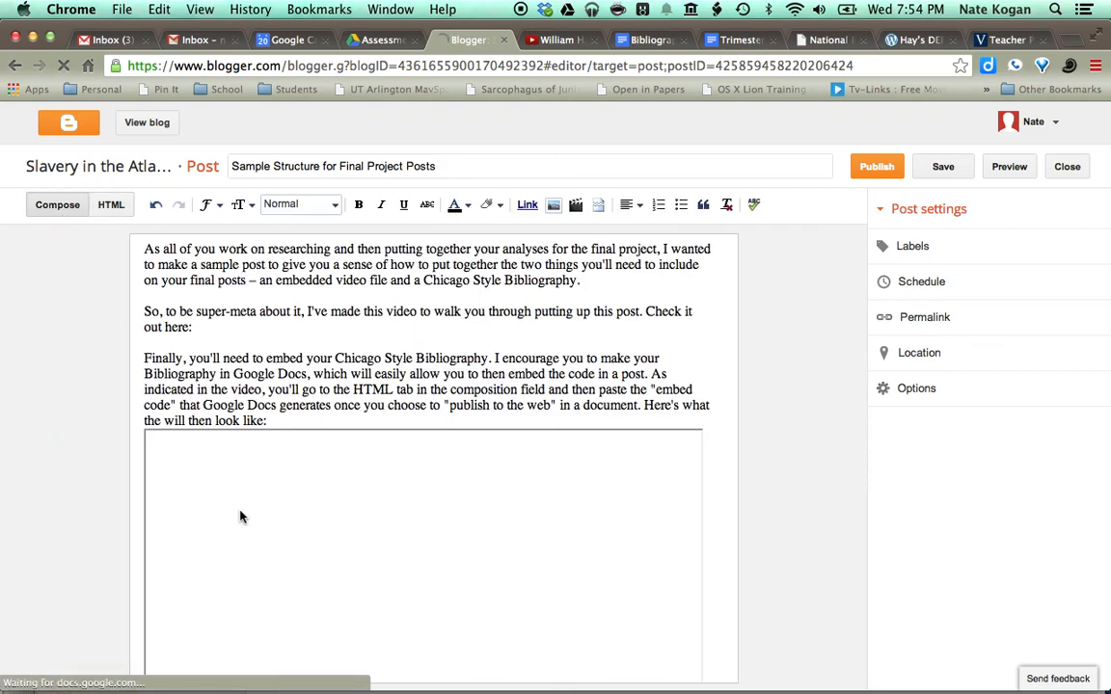
scroll(638, 337, down, 2)
scroll(638, 337, down, 3)
scroll(638, 337, up, 3)
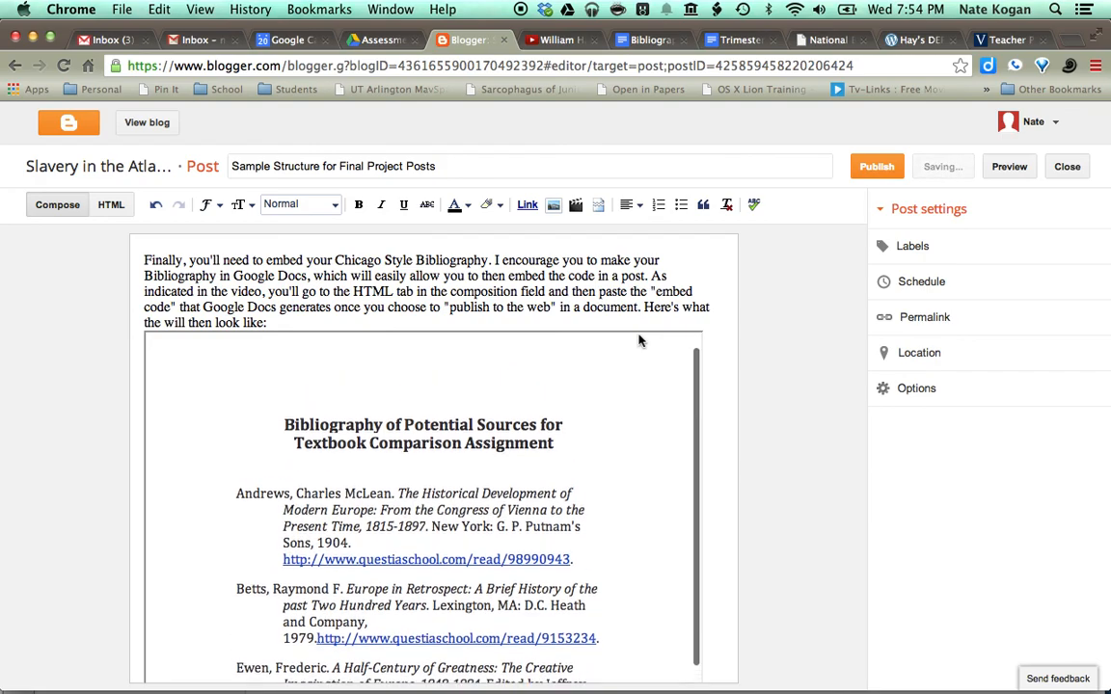
scroll(638, 339, up, 4)
click(114, 207)
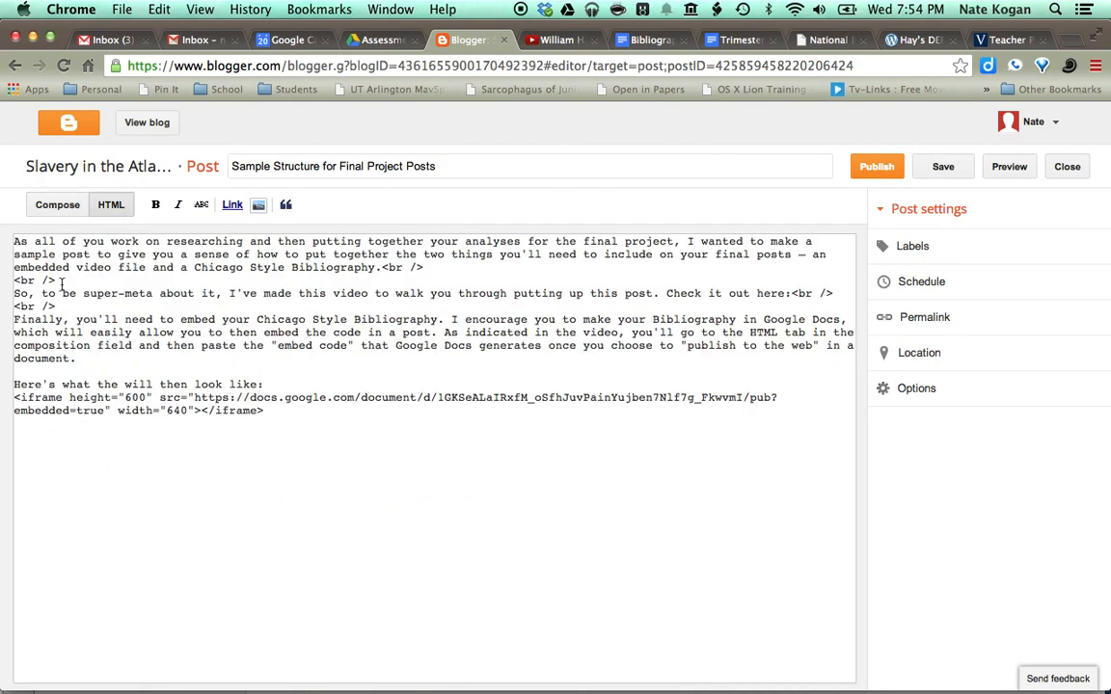
click(66, 208)
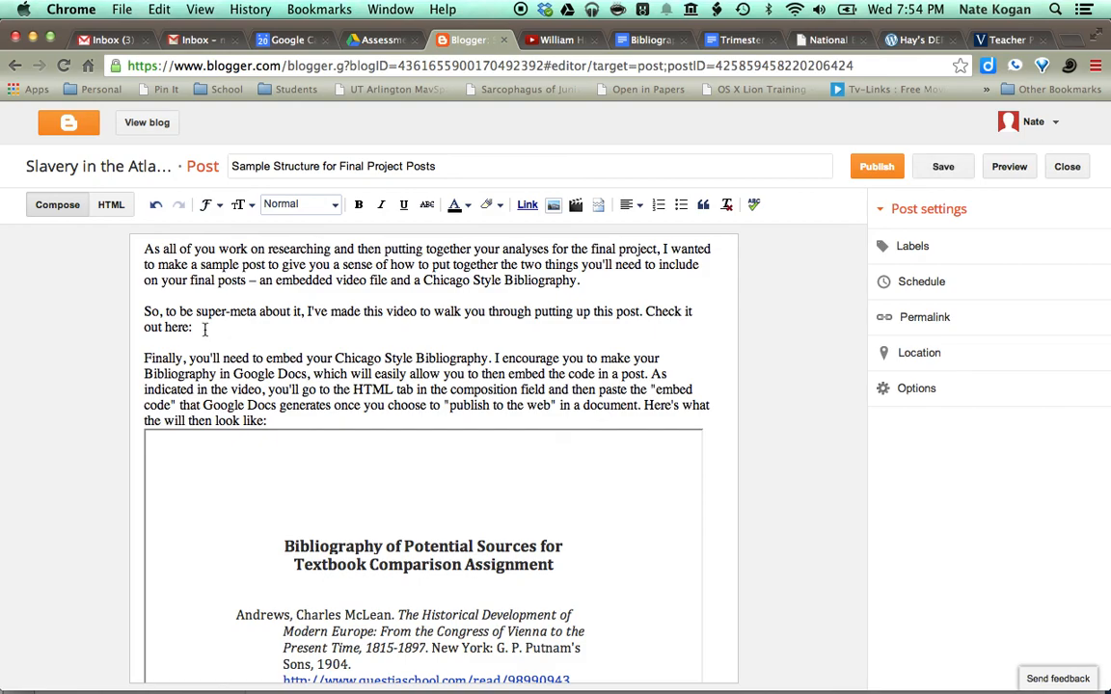
Step: Switch to the William Hay video on YouTube and copy its embed code with the video size 640 × 360
click(552, 41)
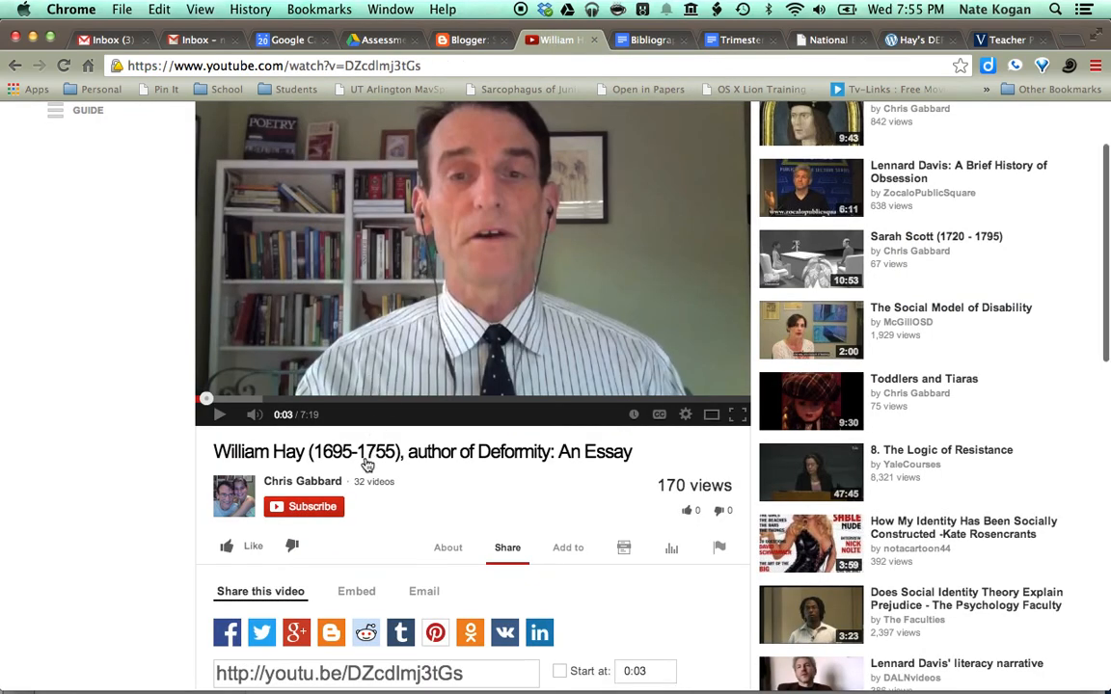
scroll(366, 463, down, 3)
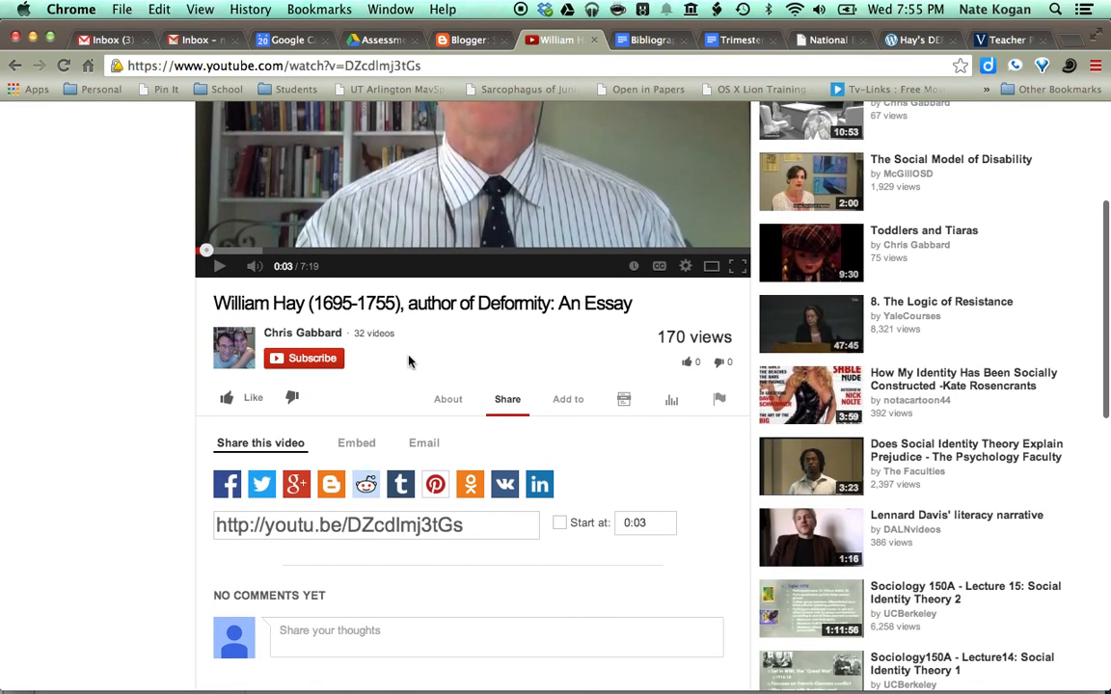
click(333, 444)
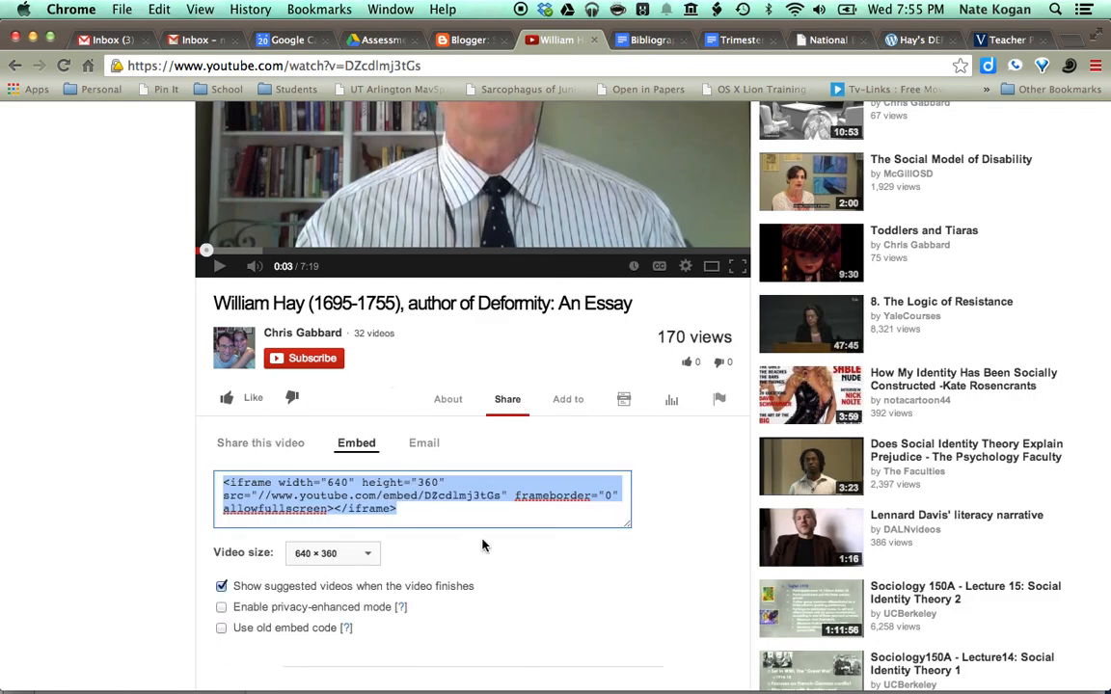
scroll(483, 541, down, 2)
click(375, 474)
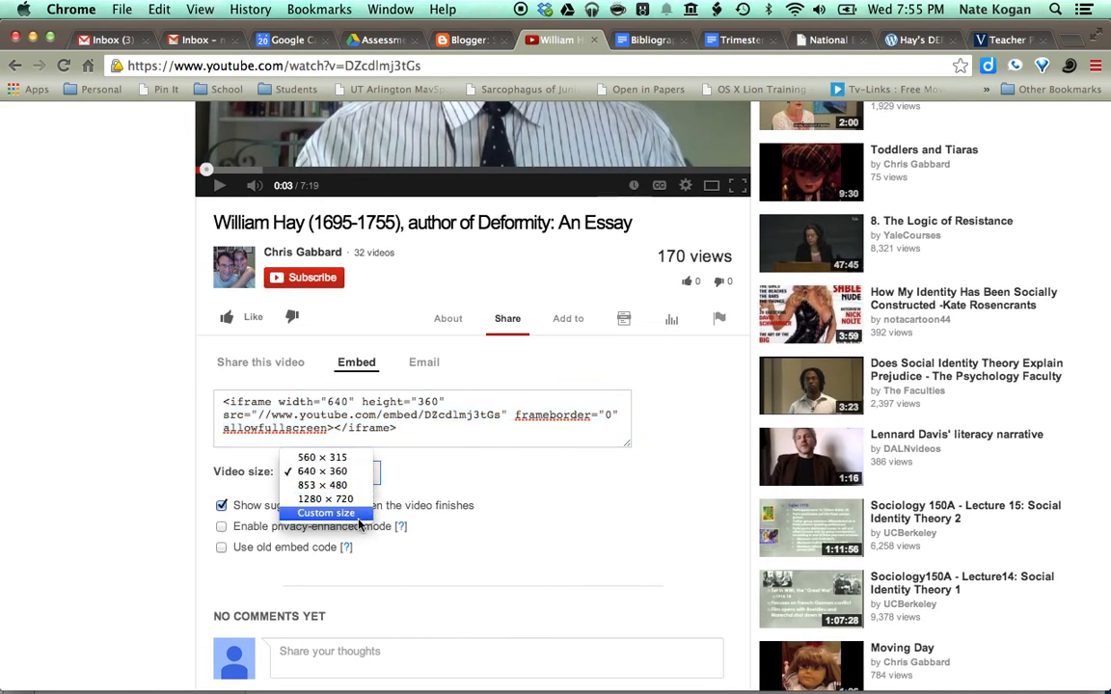
click(364, 478)
click(396, 435)
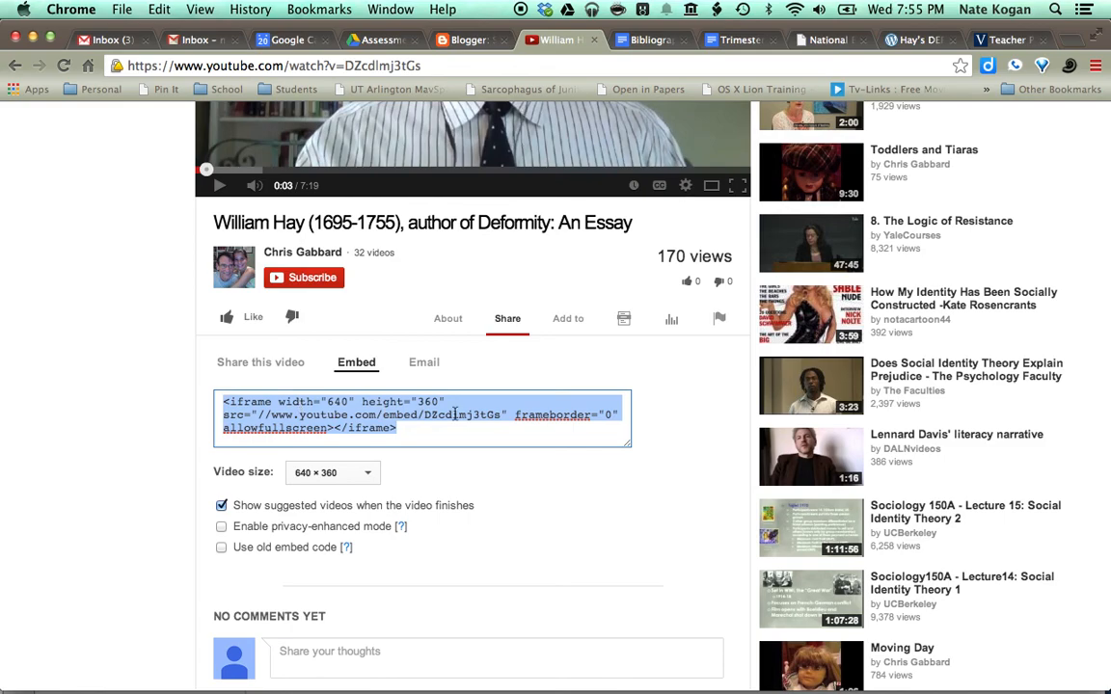
key(super+c)
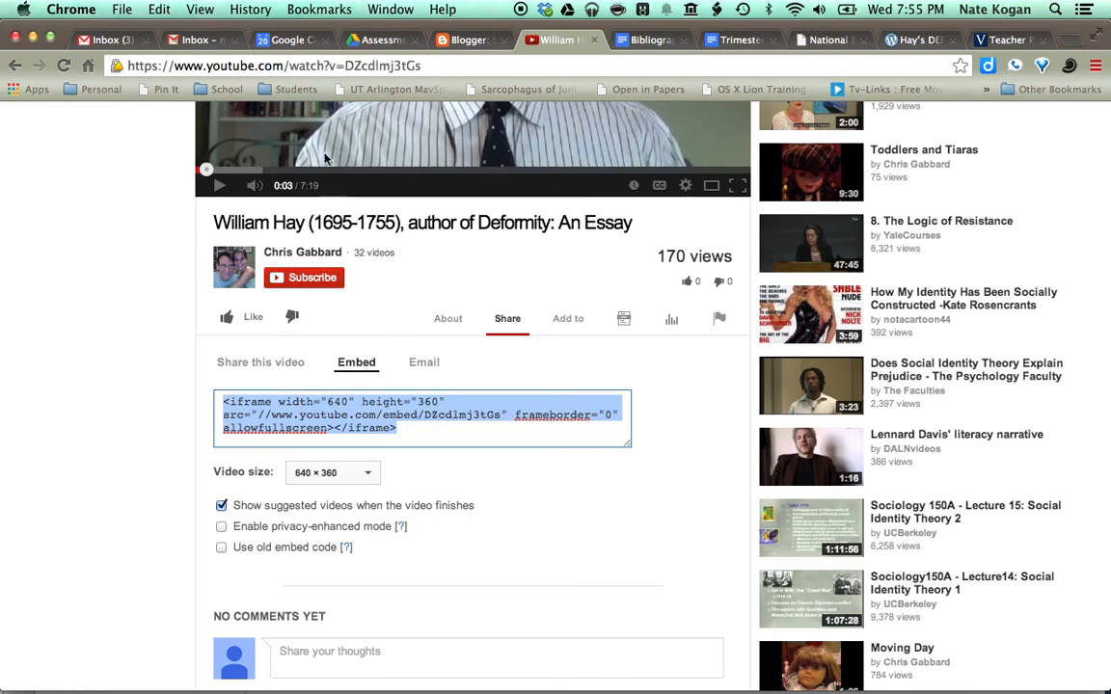
Step: Paste the video embed code into the Blogger post's HTML on a new line after "Check it out here:" and review the composed post
click(465, 39)
click(111, 205)
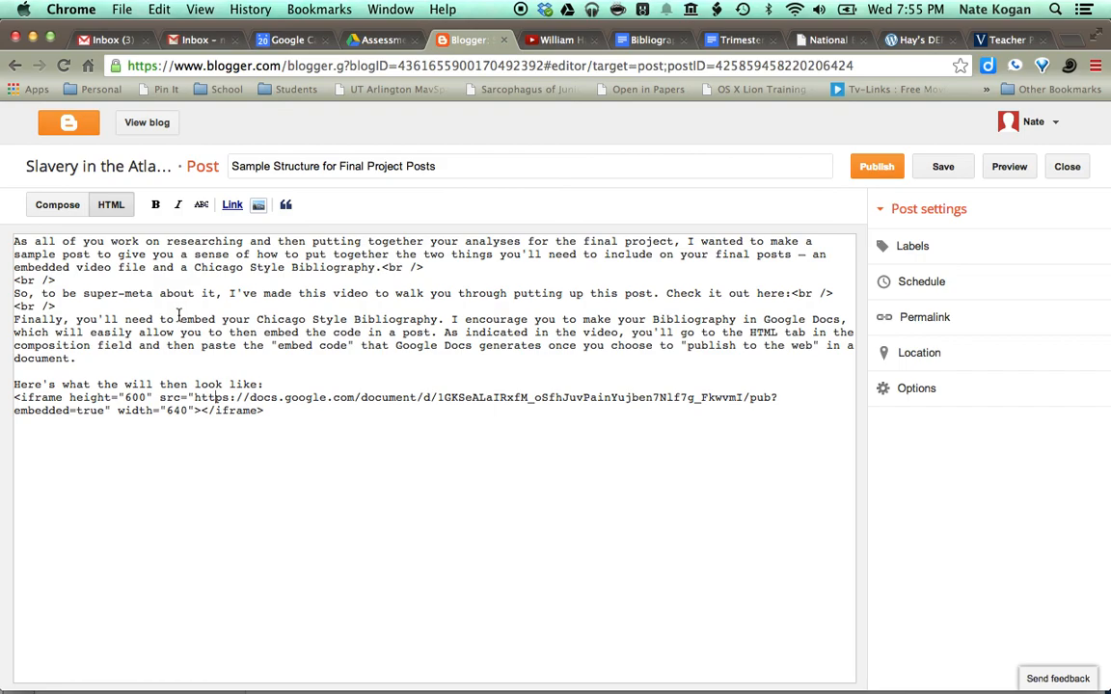
click(835, 292)
key(Return)
key(super+v)
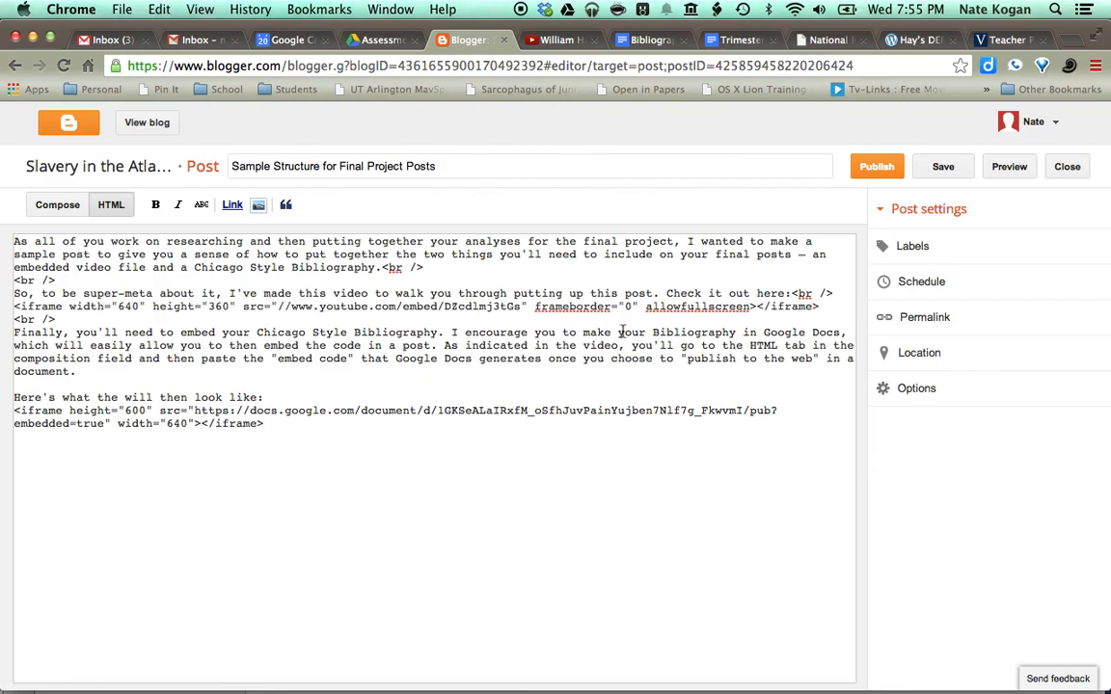
click(58, 205)
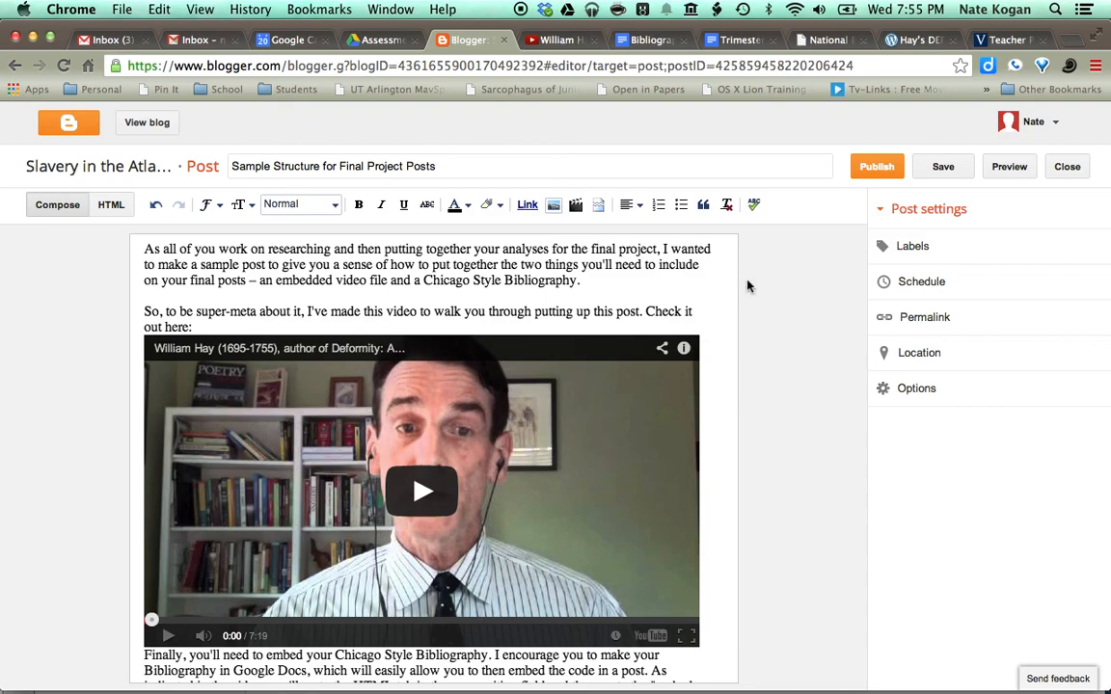
scroll(714, 286, down, 2)
scroll(714, 286, down, 2)
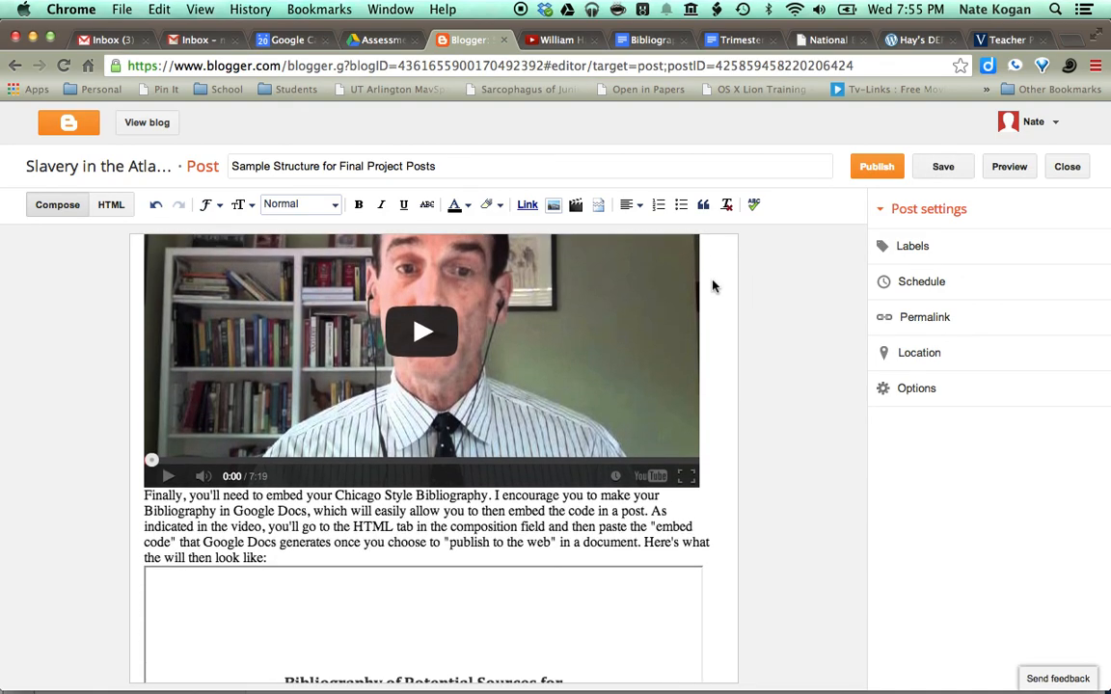
scroll(714, 285, up, 3)
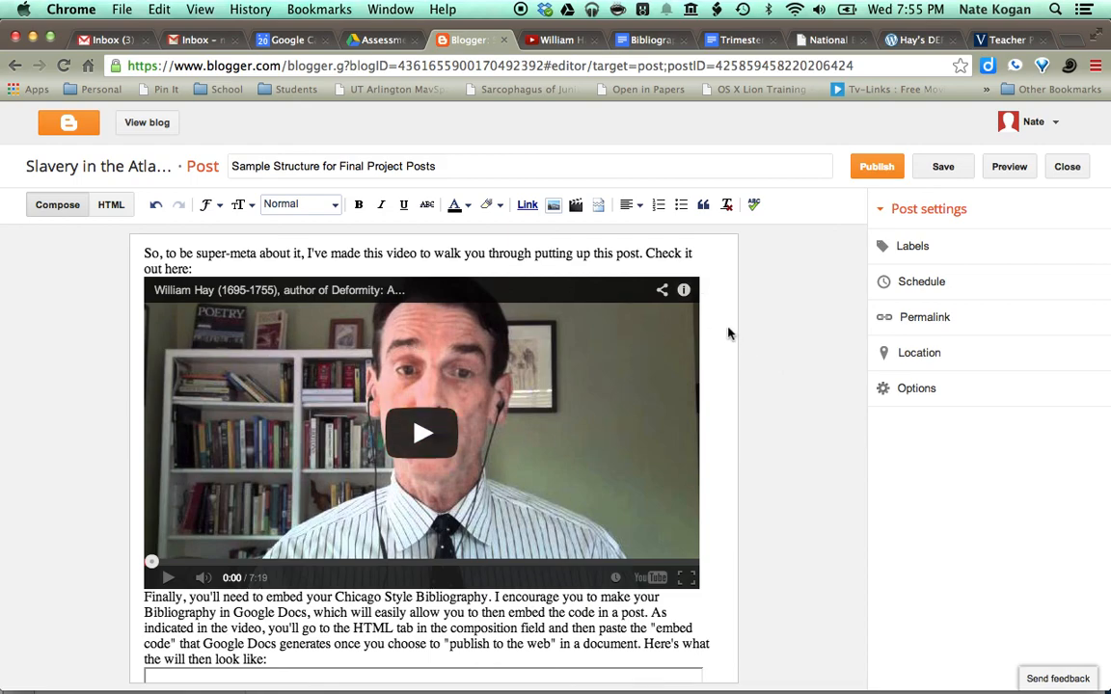
Step: Preview the blog post and examine how the embedded video and bibliography appear on the page
click(1009, 166)
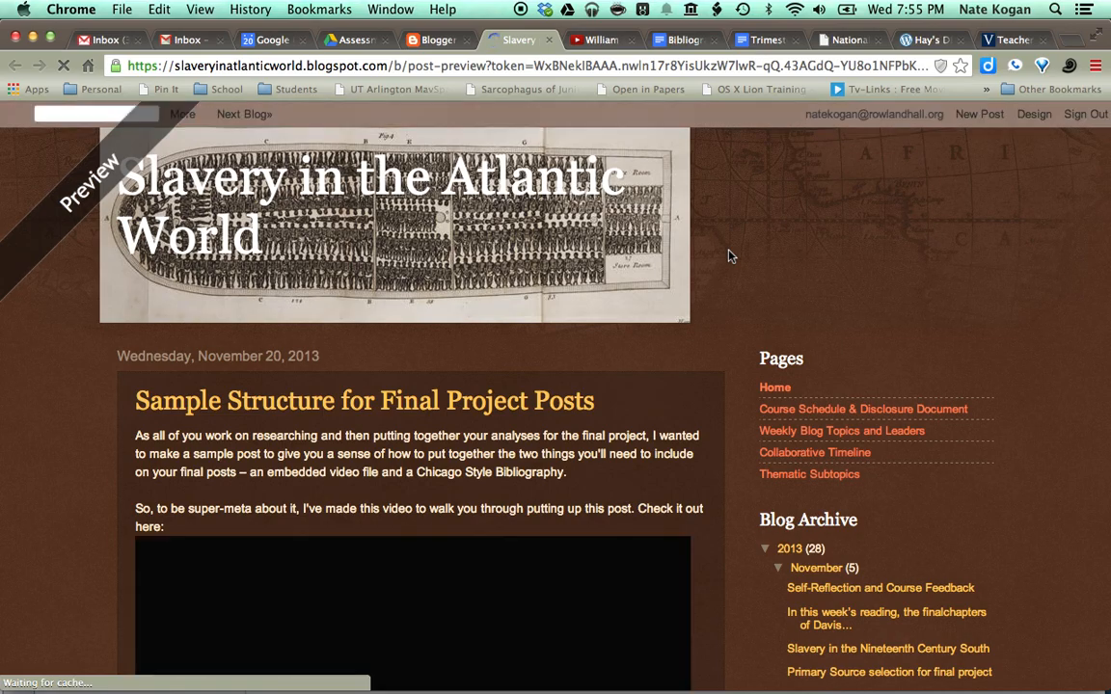
scroll(730, 255, down, 5)
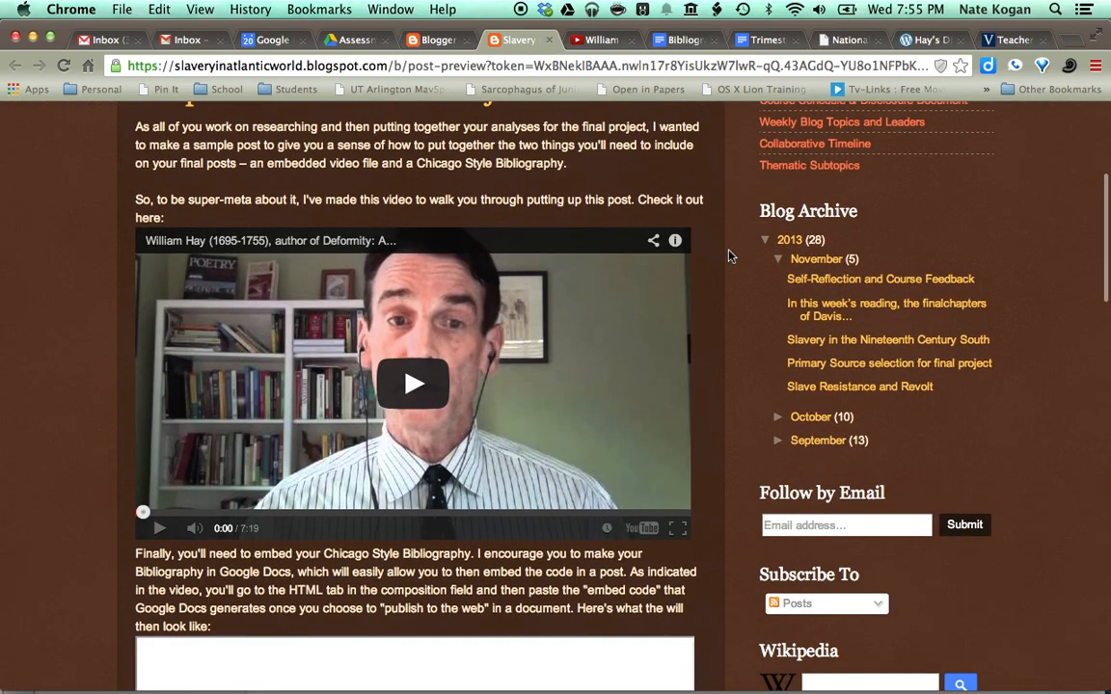
scroll(729, 256, down, 10)
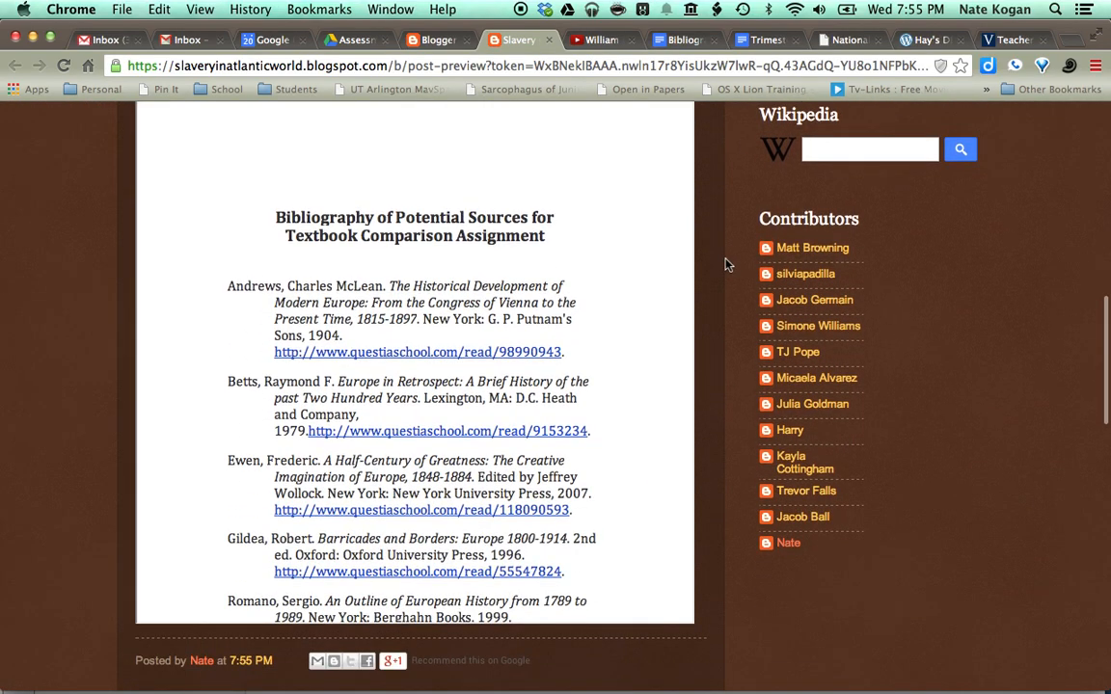
scroll(729, 264, up, 8)
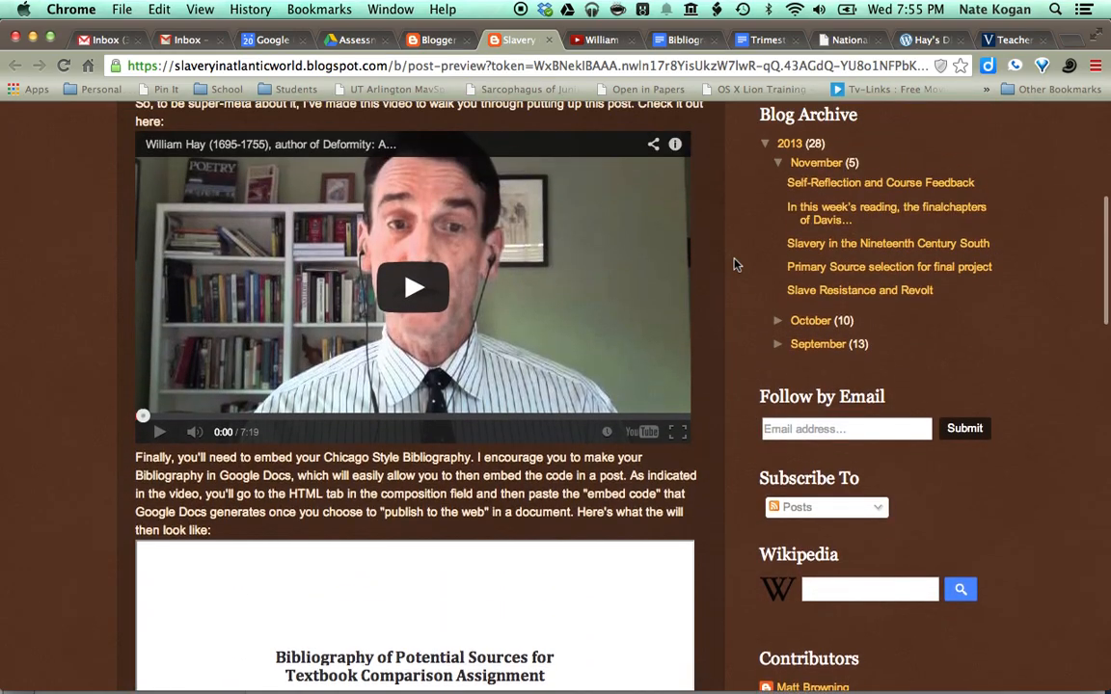
scroll(733, 263, up, 2)
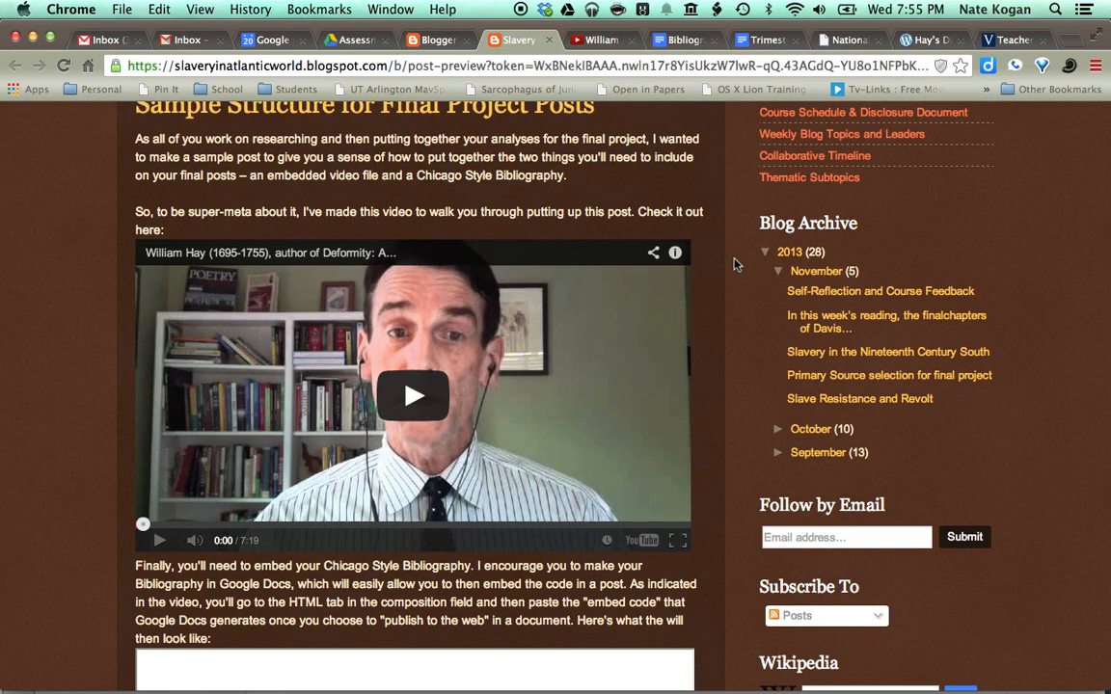
scroll(733, 263, up, 1)
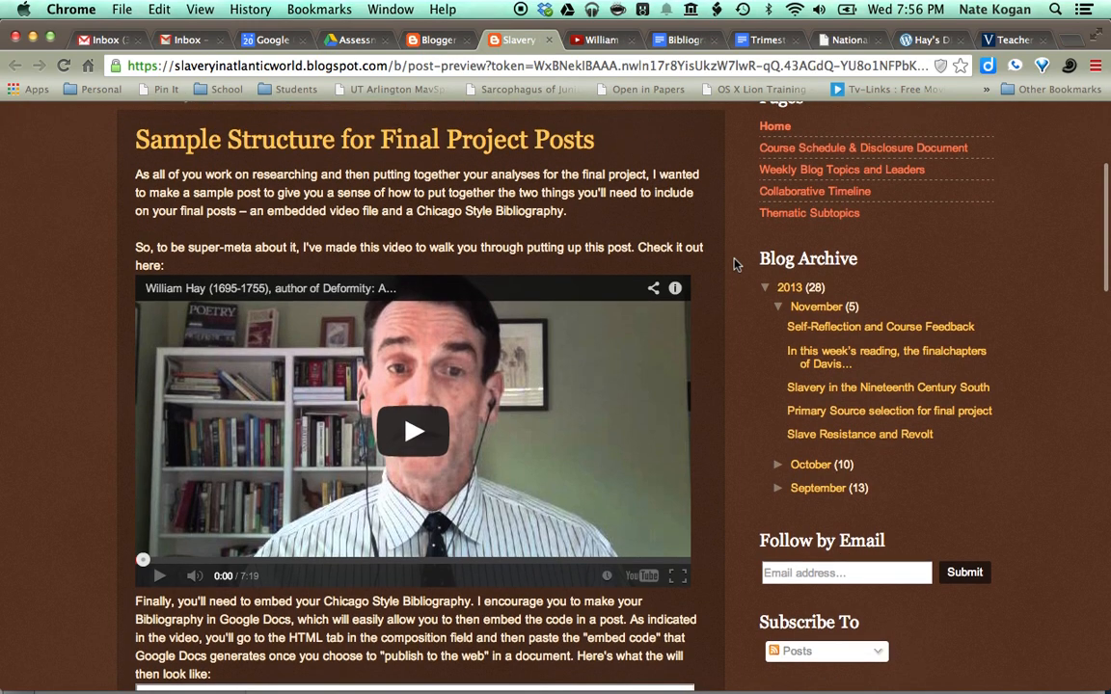